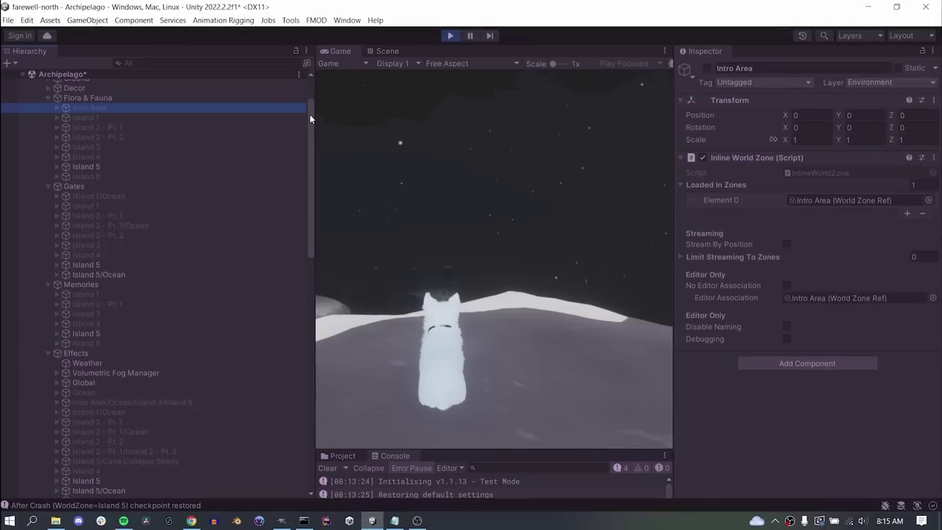
- Exit Play mode and select (S) Intro Area - Beach to view its Scene Loader
drag(312, 127, 314, 143)
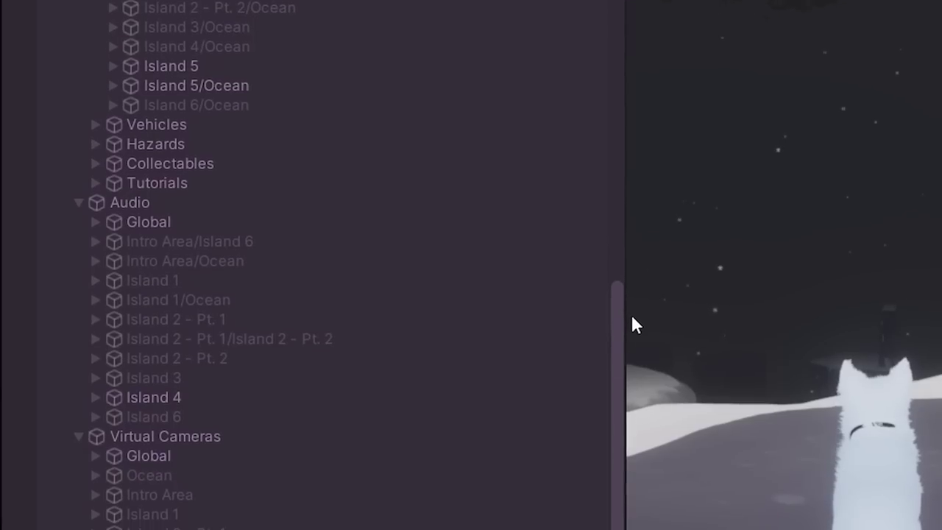
drag(632, 315, 645, 437)
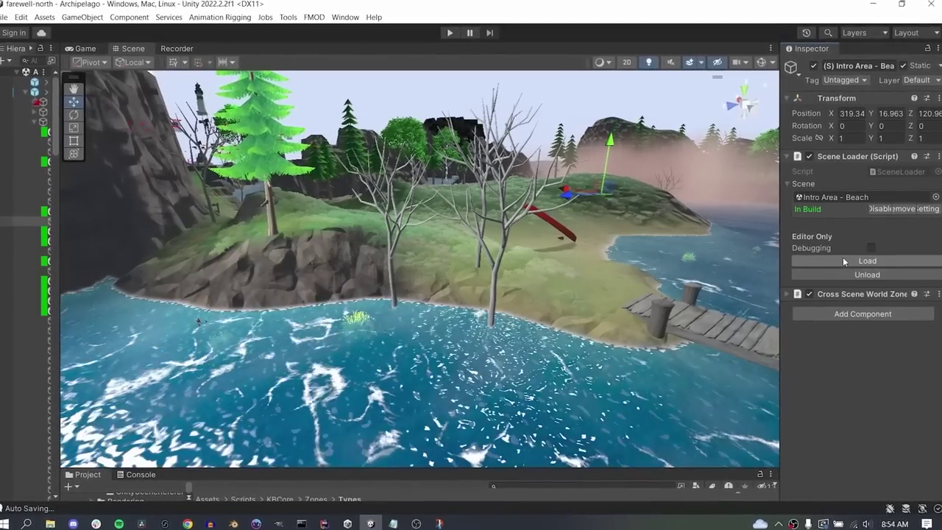
click(847, 259)
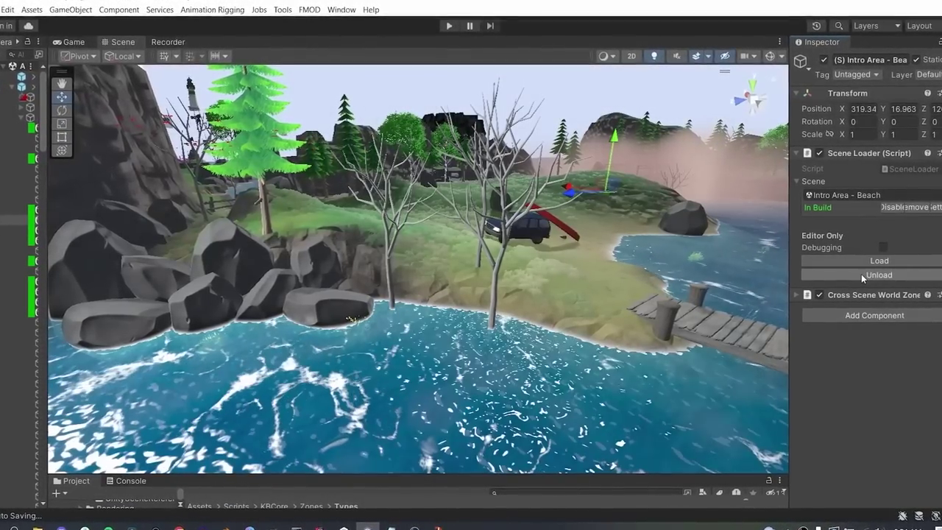
click(849, 275)
click(862, 261)
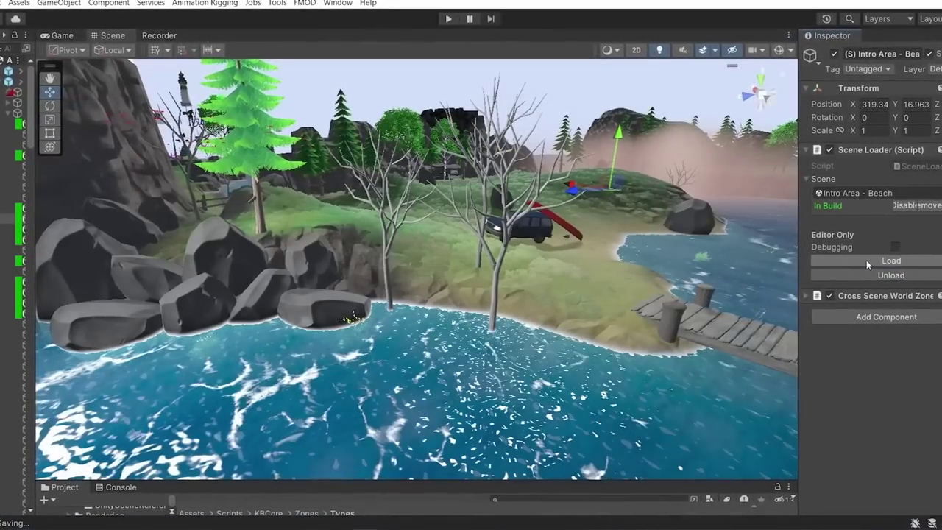
click(873, 276)
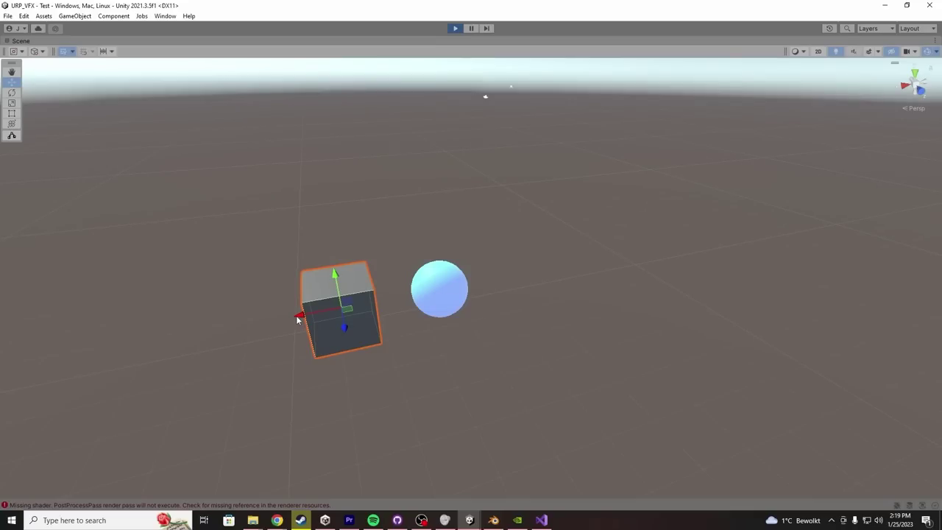
drag(339, 307, 368, 309)
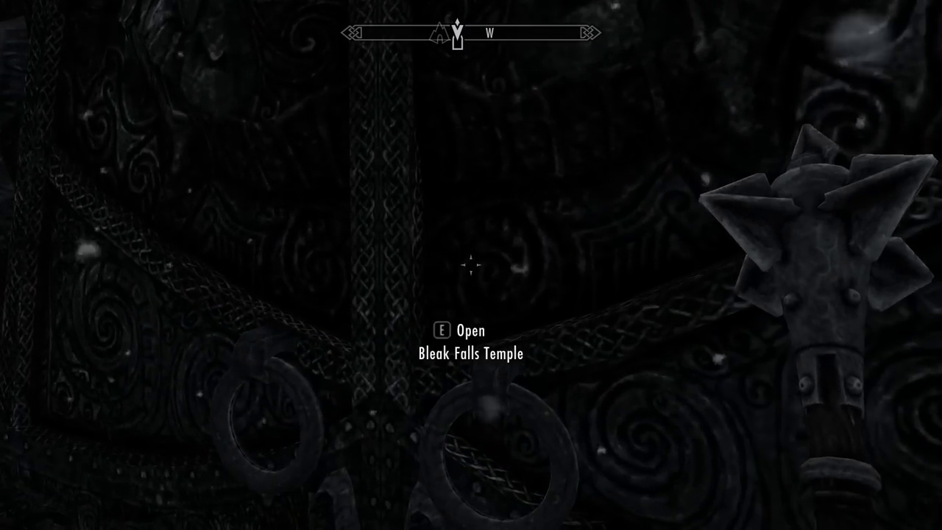
key(e)
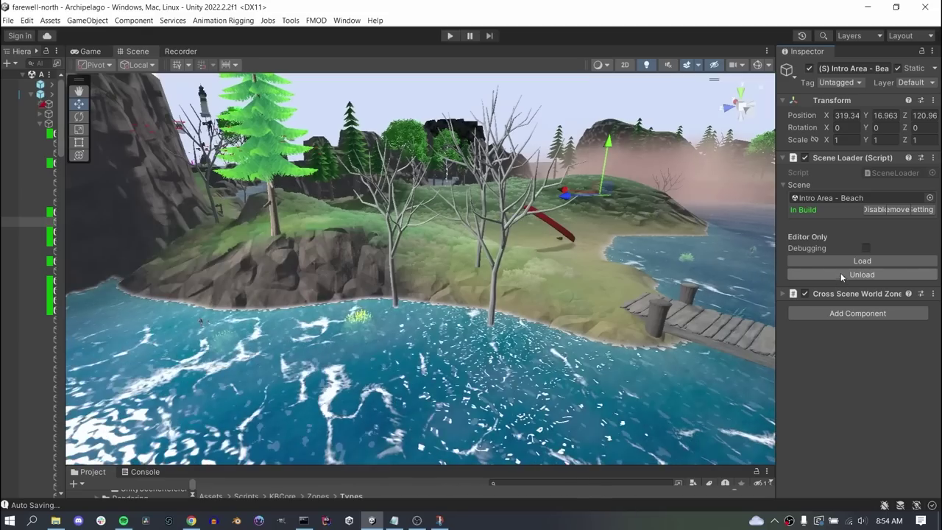
click(838, 258)
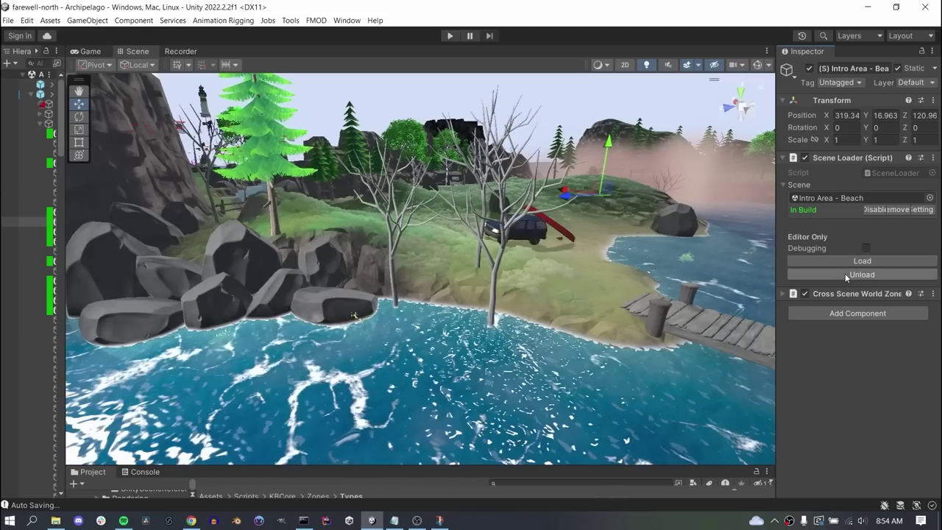
click(845, 273)
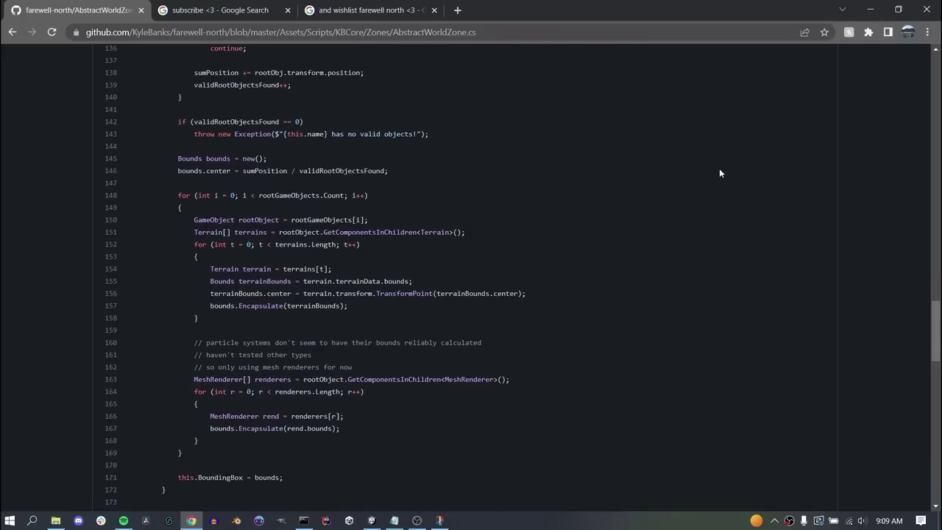
- Zoom out to the island map, select (S) Island 1 - South Border and arrow to the next border subscene
scroll(542, 196, down, 1)
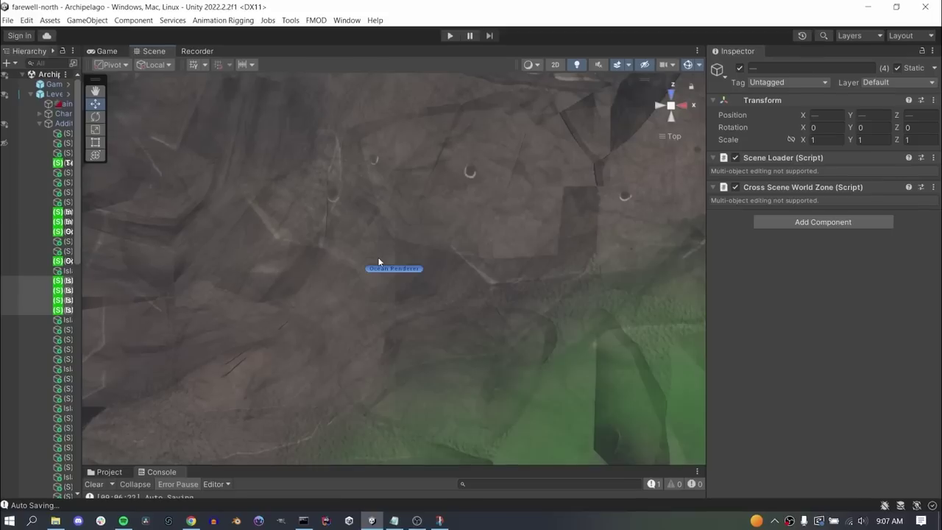
scroll(379, 259, down, 5)
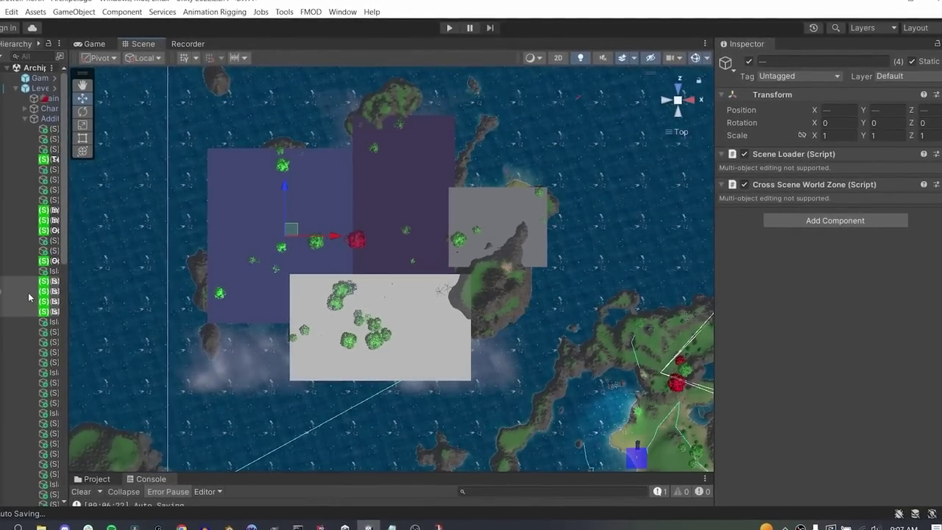
click(33, 290)
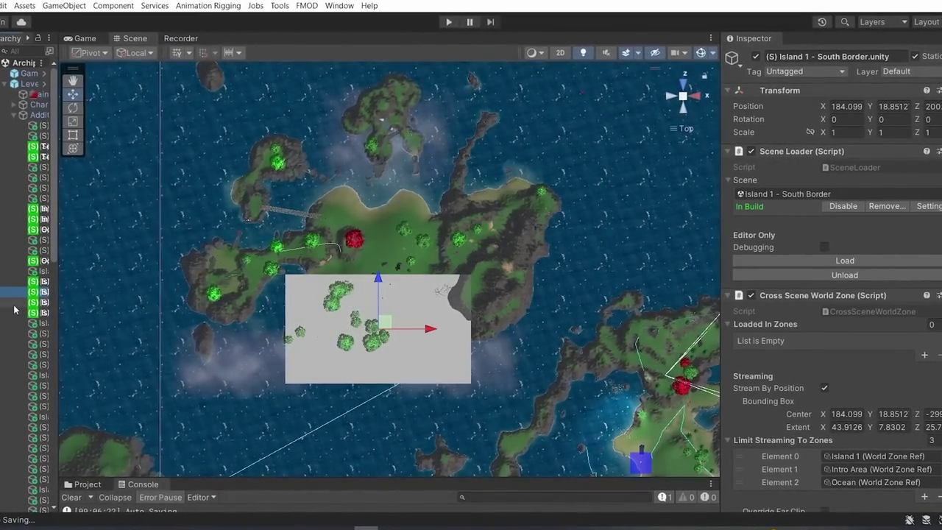
key(Down)
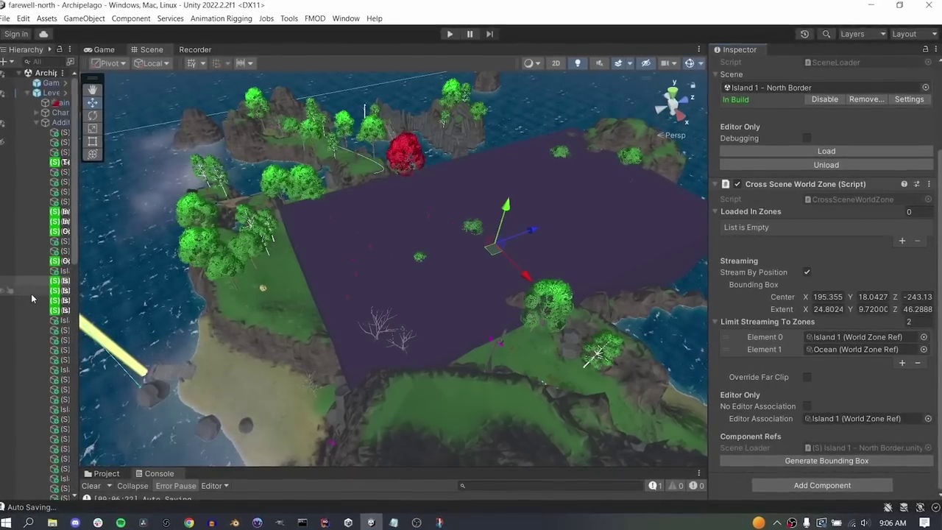
- Select Island 1 - North Border, step through the East and West Border subscenes, then scroll the Project window
click(31, 294)
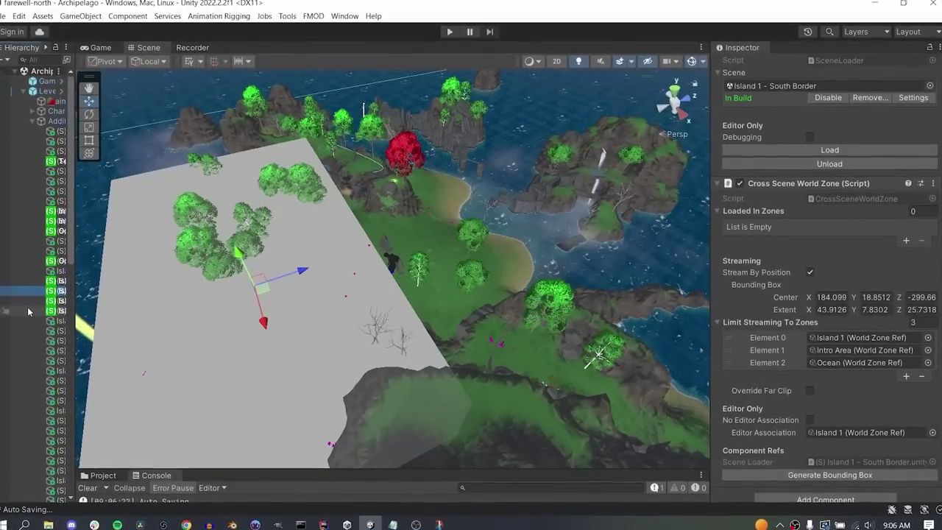
key(Down)
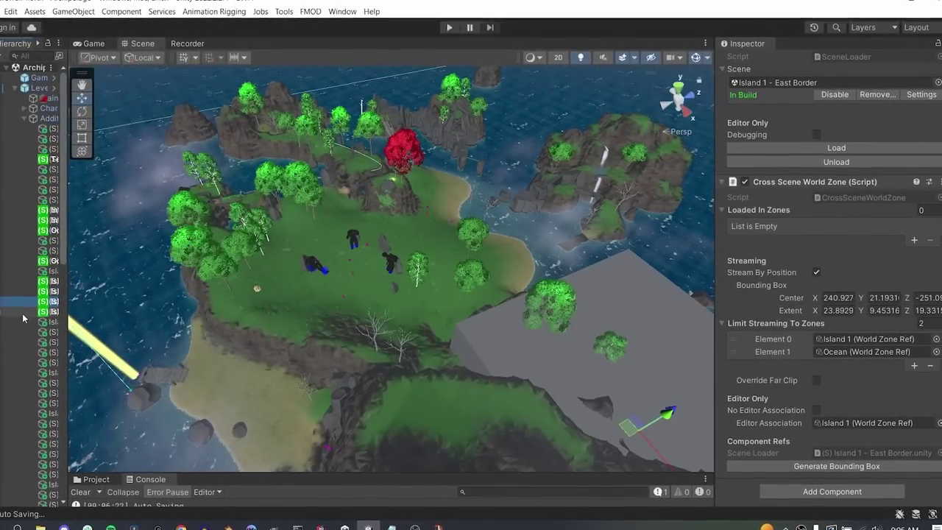
key(Down)
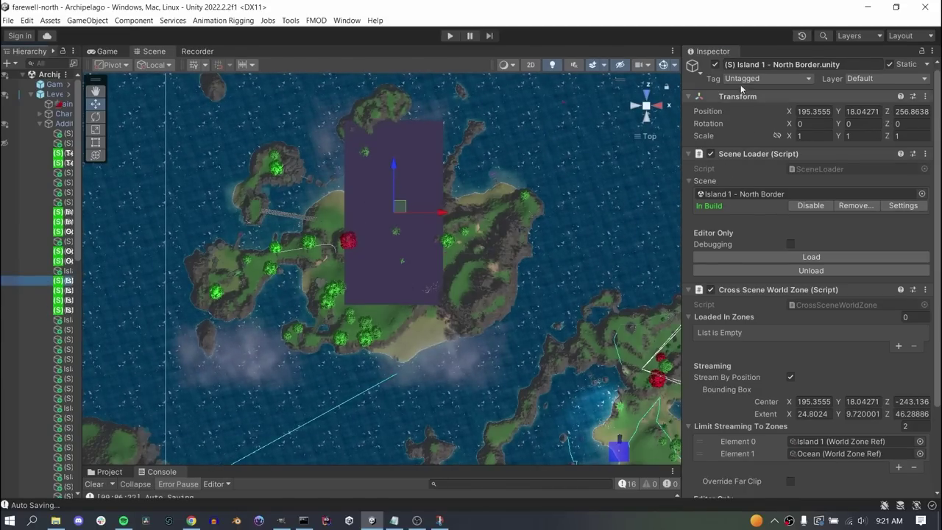
scroll(747, 294, down, 4)
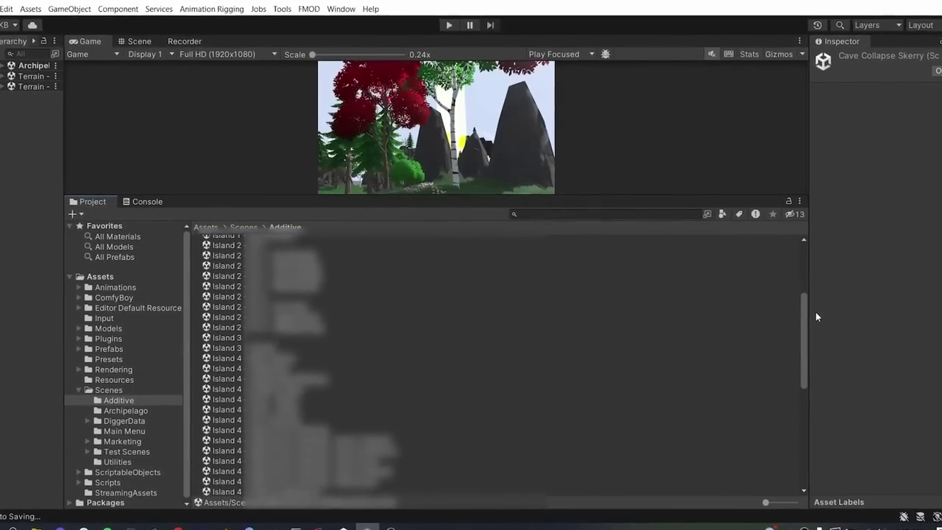
drag(815, 316, 846, 416)
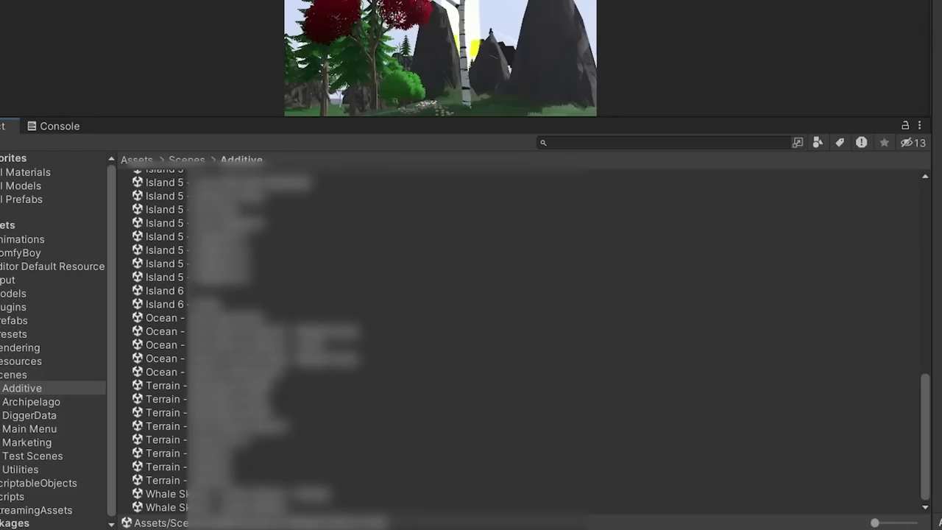
scroll(516, 331, up, 10)
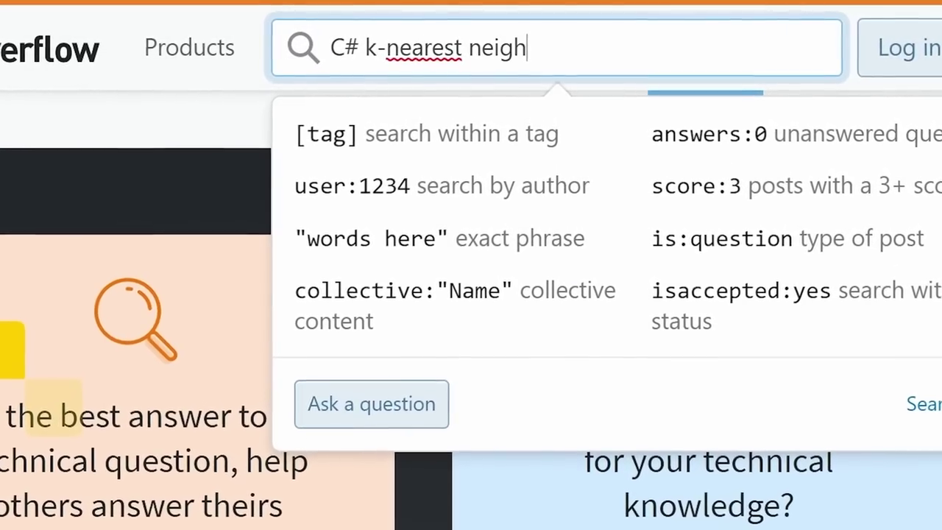
- Duplicate the test cube twice and move the copy toward the ground's near edge
text(bors)
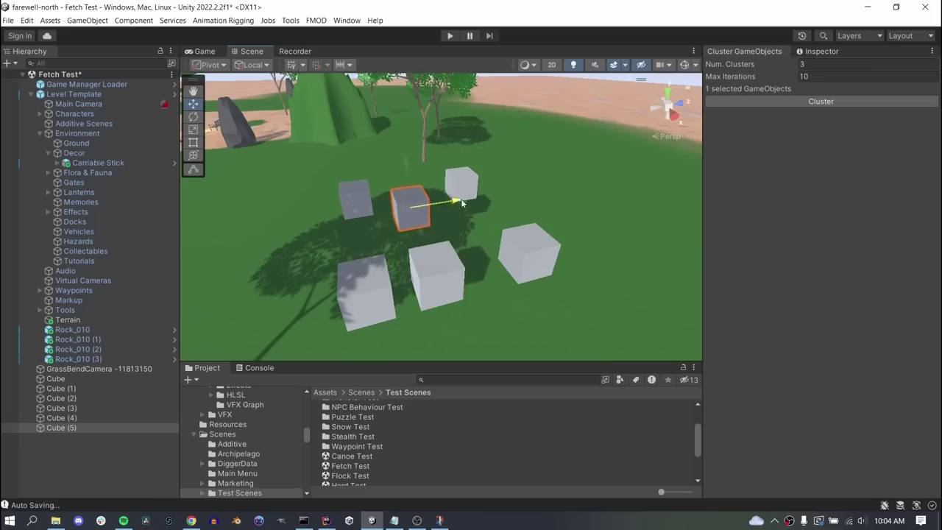
key(ctrl+d)
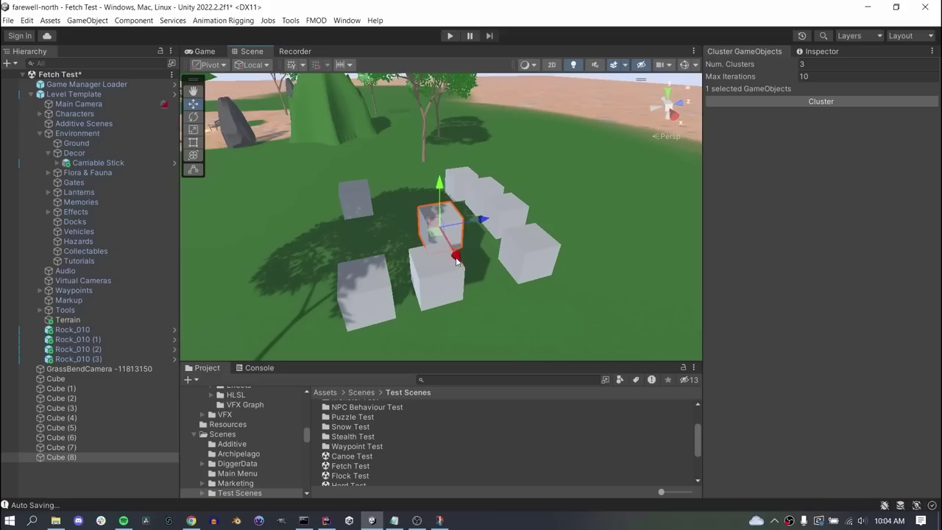
key(ctrl+d)
drag(449, 234, 515, 338)
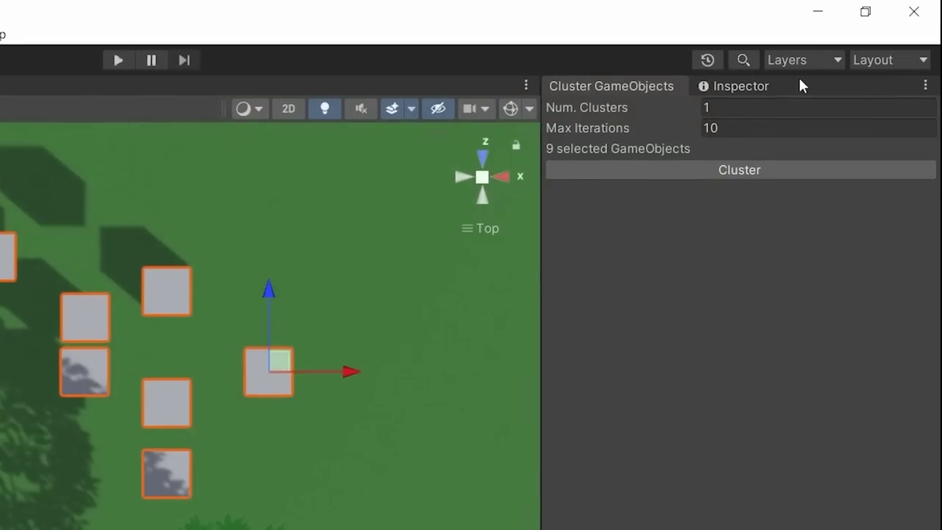
- Cluster the nine selected cubes into 3 groups and select Cluster 0
click(737, 107)
text(3)
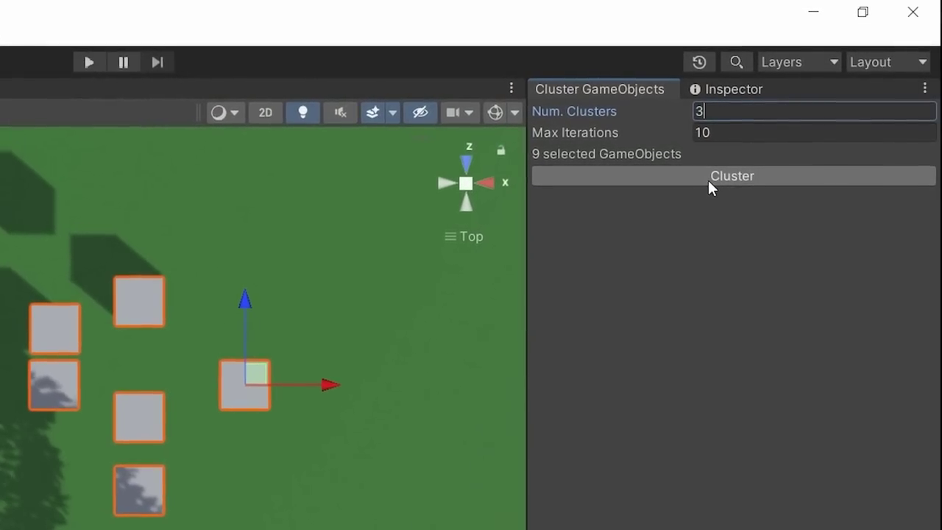
click(708, 177)
click(105, 133)
click(214, 133)
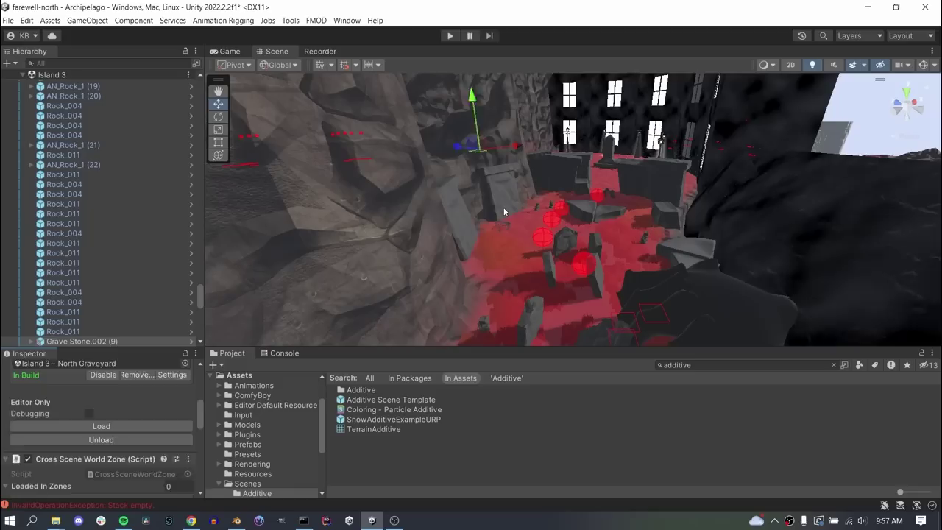
- Select (S) Island 3 + Ocean and unload it from its Scene Loader, then select Island 1 - North Border
click(502, 205)
click(552, 175)
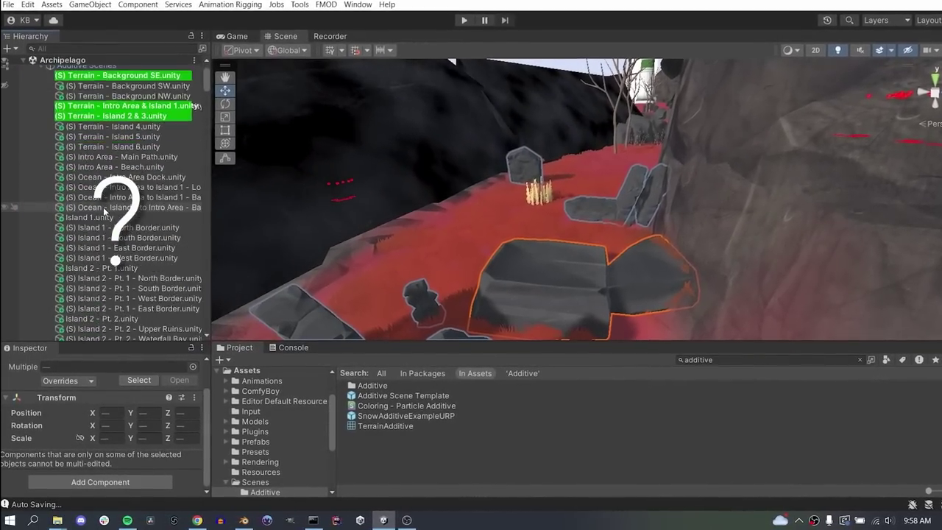
scroll(107, 221, down, 5)
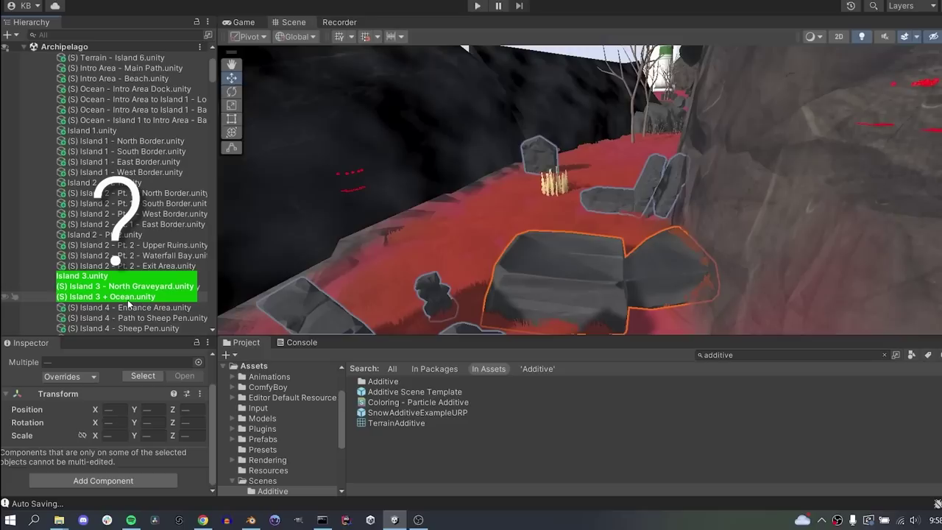
click(118, 298)
scroll(81, 426, down, 2)
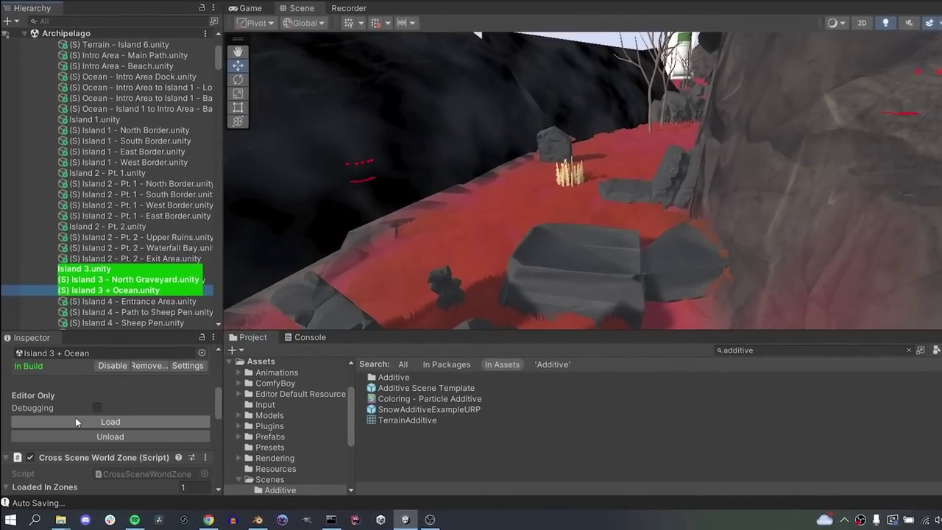
click(79, 434)
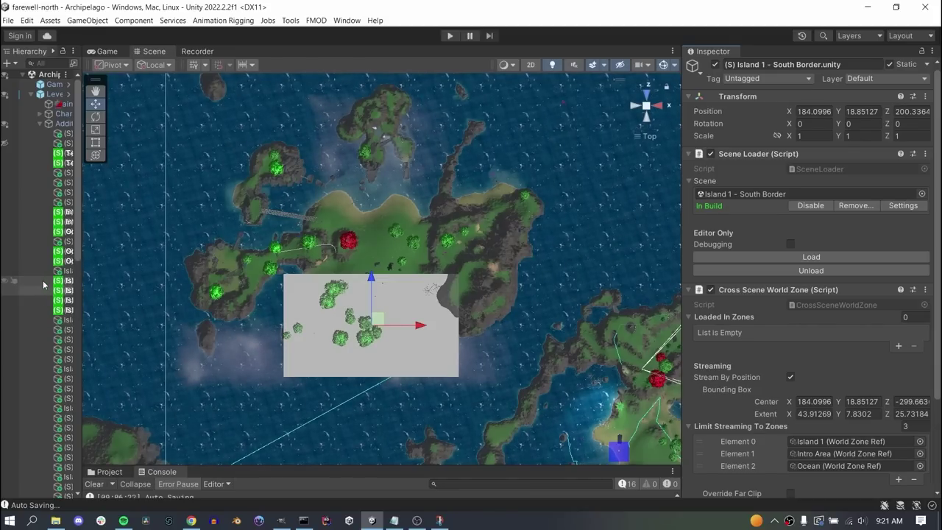
click(68, 284)
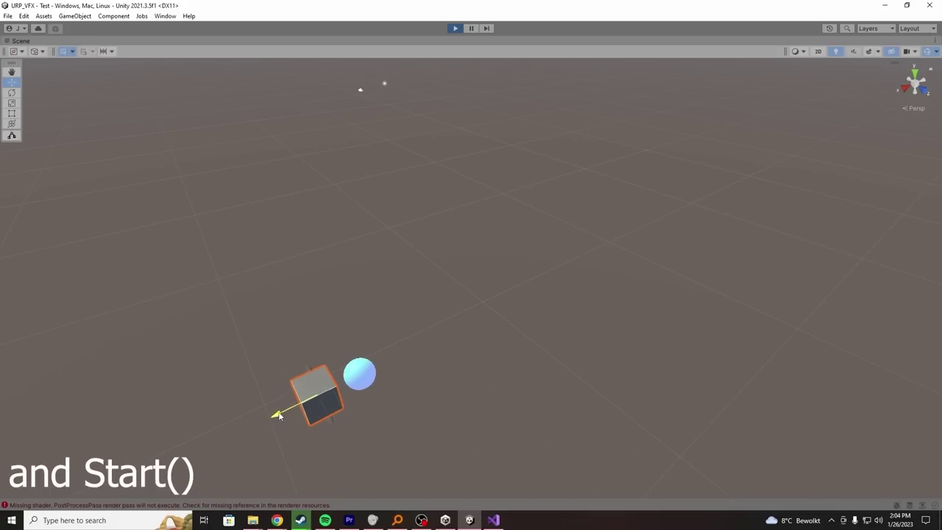
- Drag the cube along its yellow axis arrow until it presses against the sphere
mouse_move(294, 406)
mouse_down()
mouse_move(318, 397)
mouse_move(303, 406)
mouse_up()
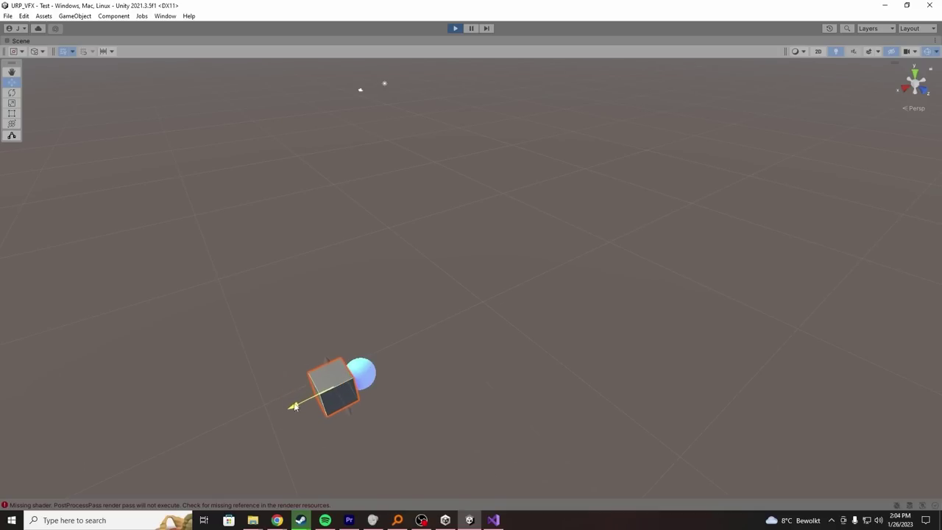
drag(293, 406, 318, 398)
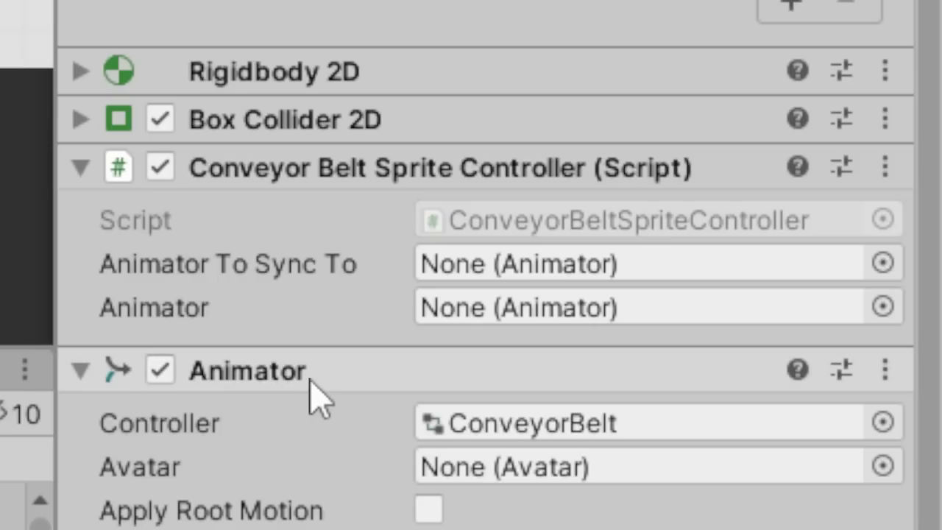
- Drag the Animator onto the Animator To Sync To field, which stays None
drag(339, 358, 495, 278)
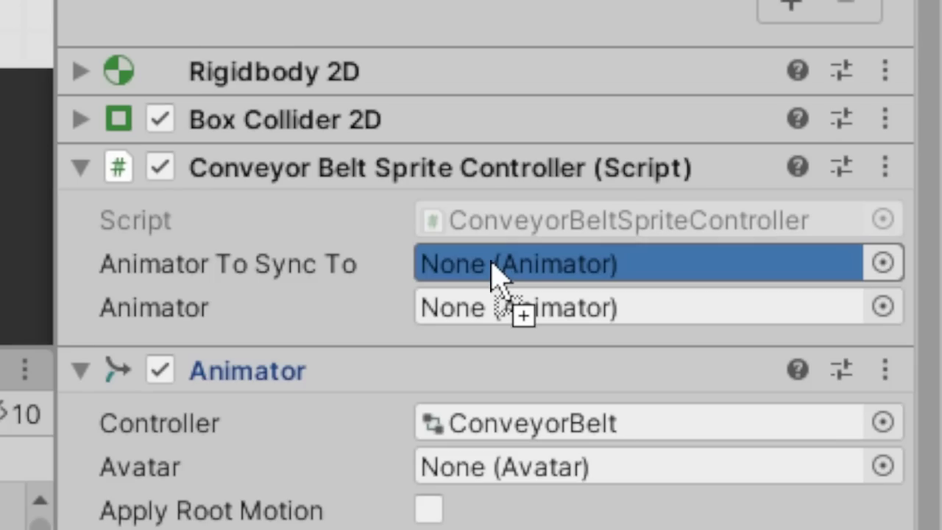
drag(493, 272, 315, 391)
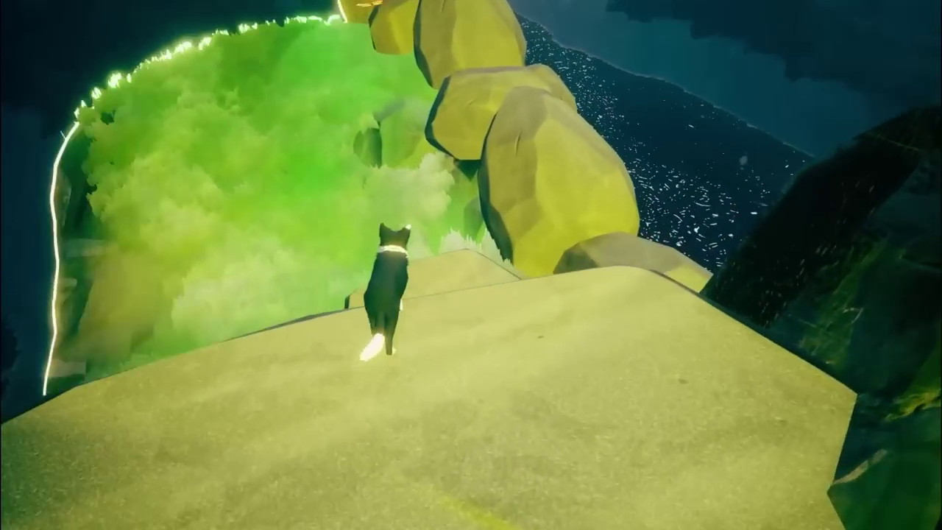
- Run the cat forward with W off the rock and through the tall grass
key(w)
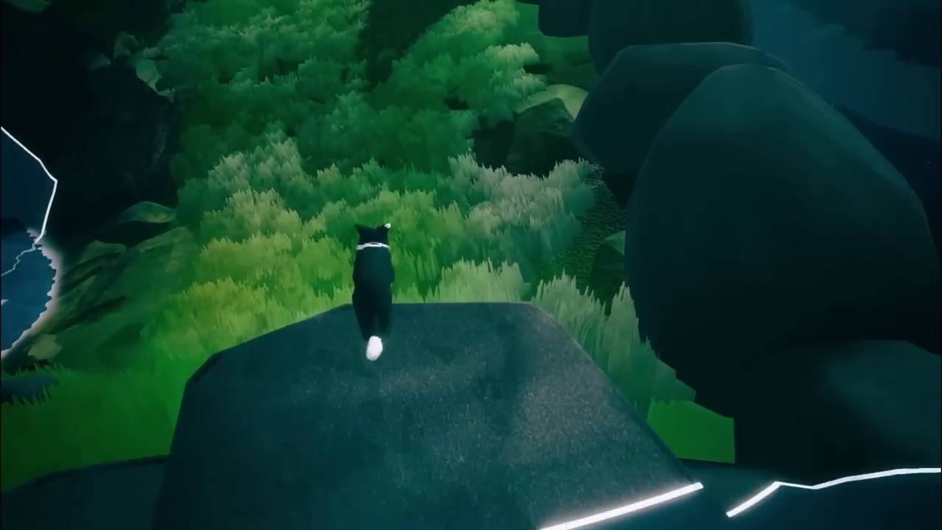
key(w)
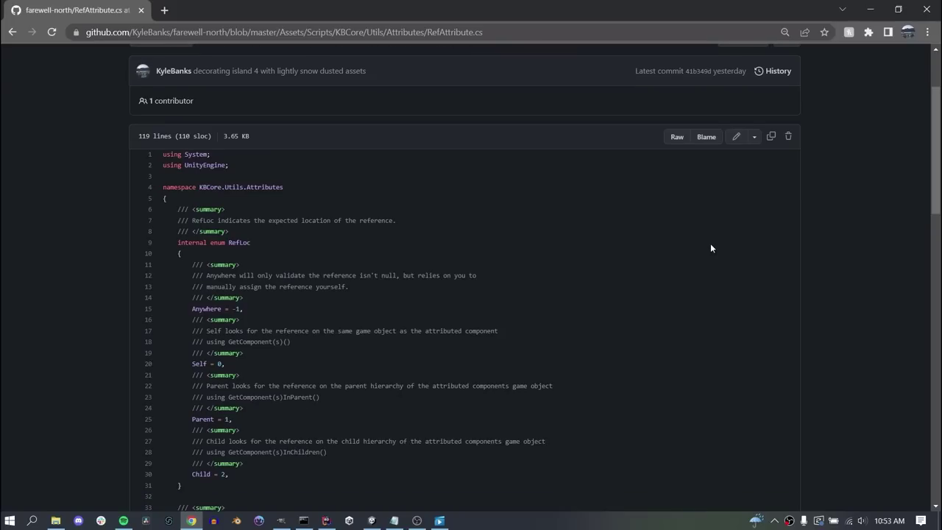
- Scroll RefAttributeValidator.cs down to UpdateRef, then set Asynchronous Zones to 6 in Unity
scroll(712, 248, down, 1)
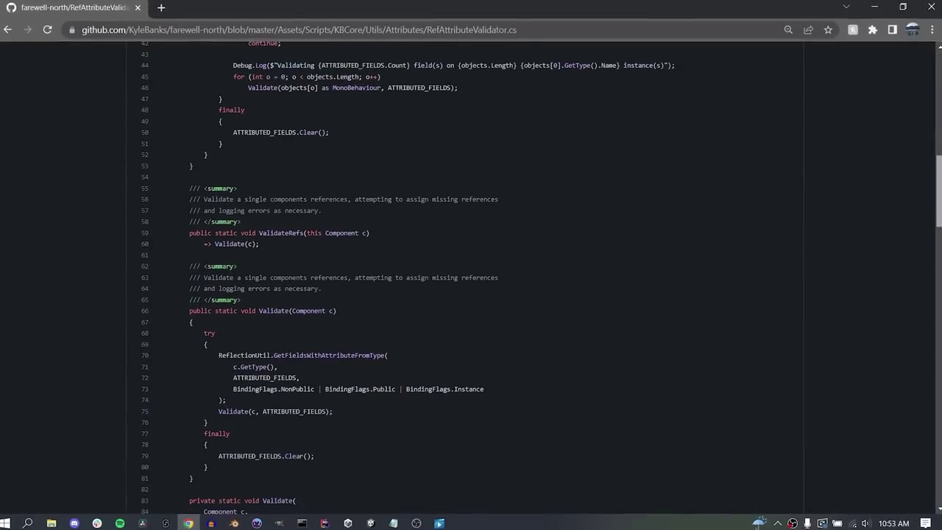
scroll(471, 280, down, 3)
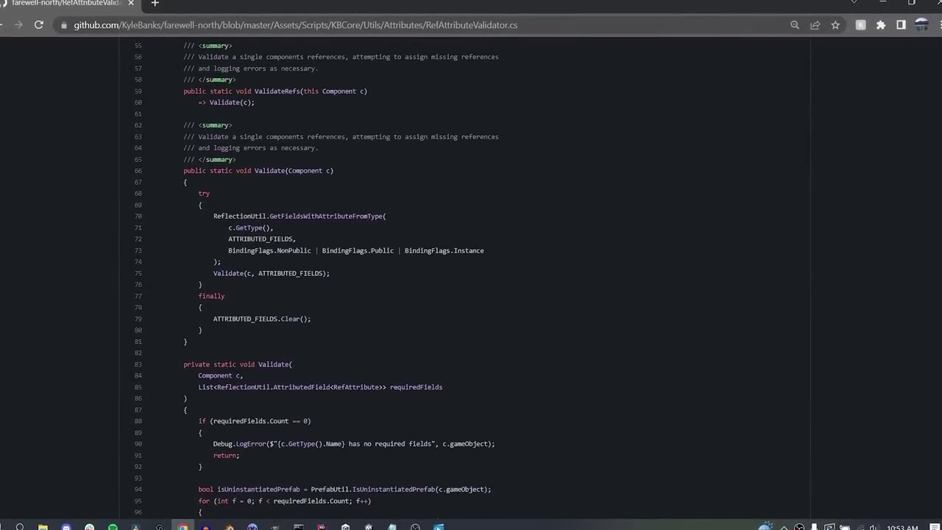
scroll(471, 280, down, 5)
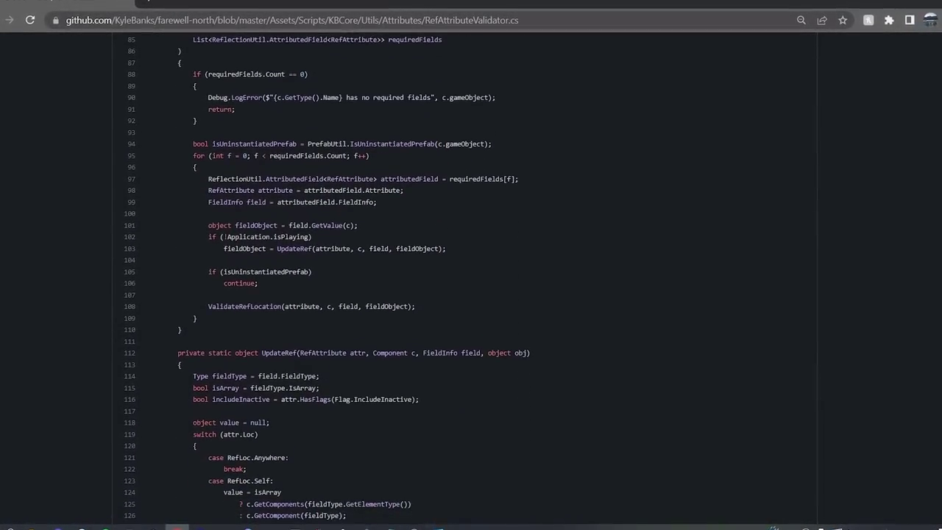
scroll(471, 280, down, 4)
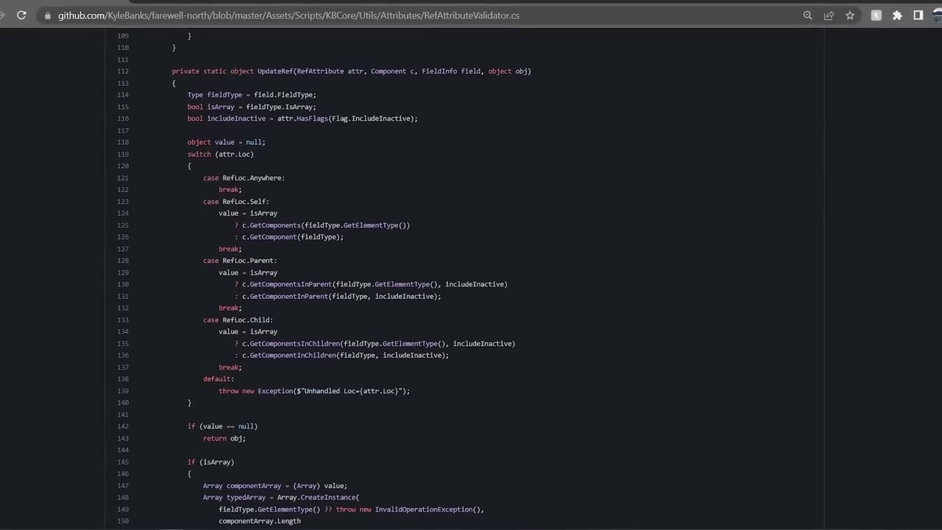
scroll(471, 280, down, 3)
scroll(471, 280, up, 3)
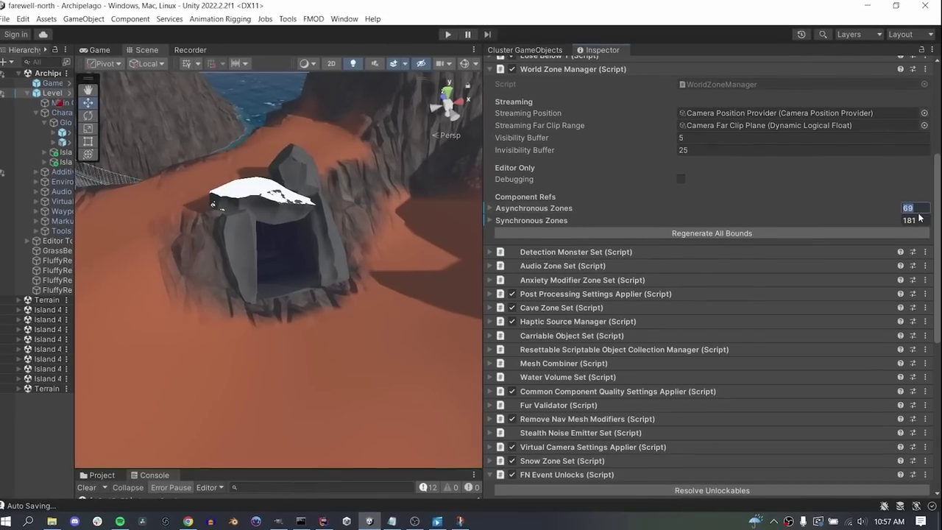
text(6)
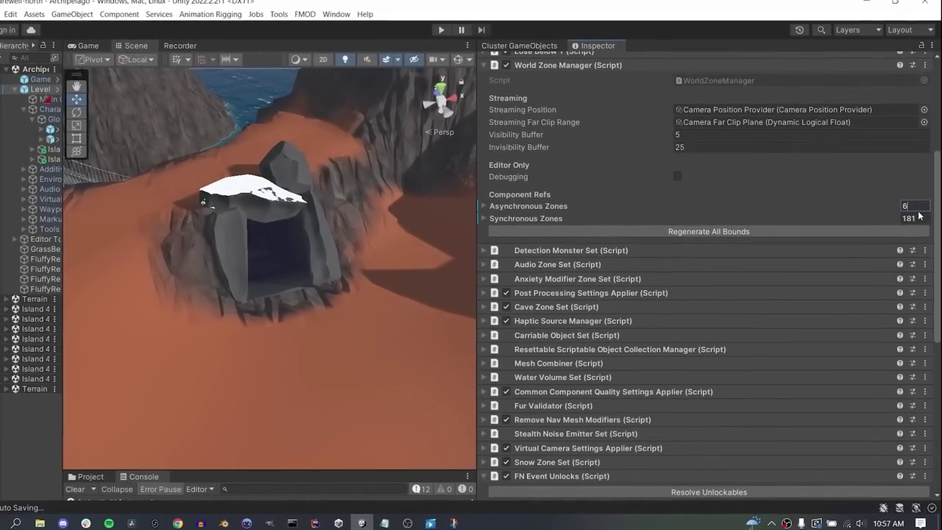
key(Return)
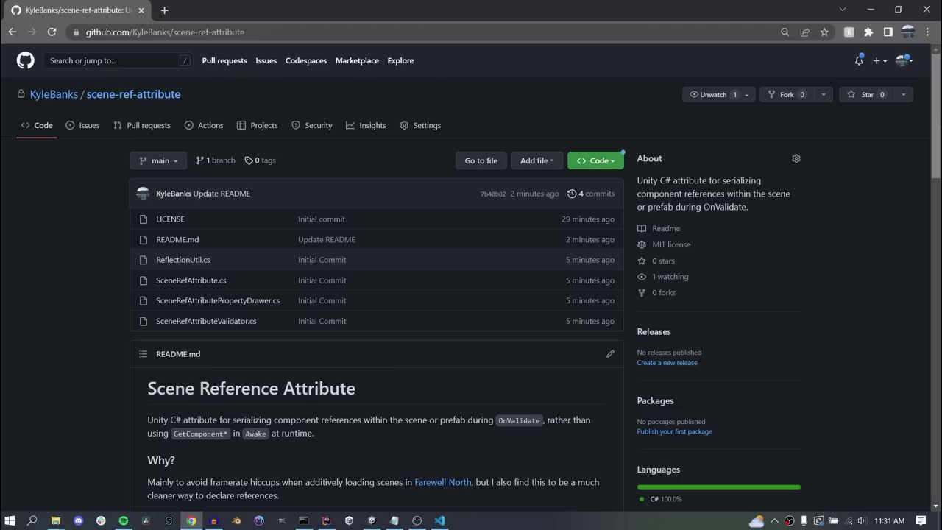
- Scroll the scene-ref-attribute README down to its How? section
scroll(471, 294, down, 2)
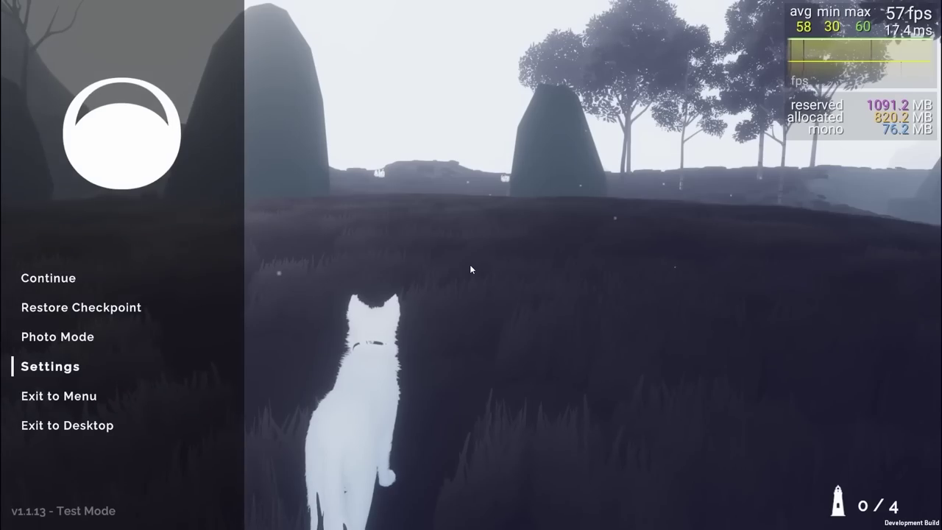
- Turn VSync off in the Graphics settings and apply the changed settings
key(Return)
key(Down)
key(Down)
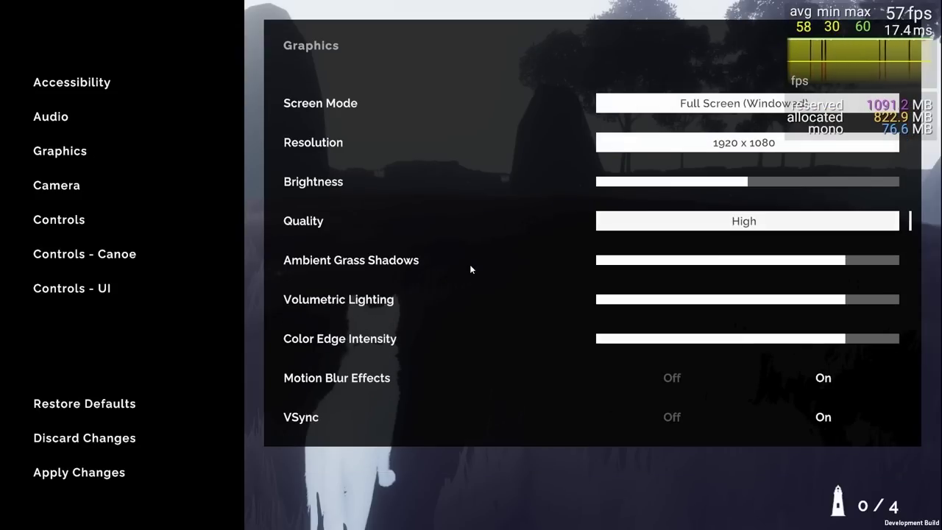
key(Left)
key(Escape)
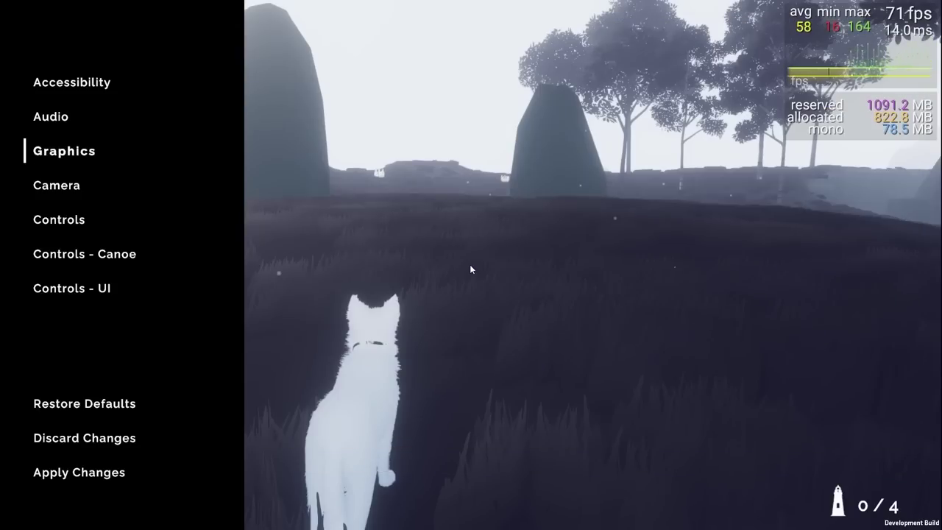
key(Escape)
key(Left)
key(Return)
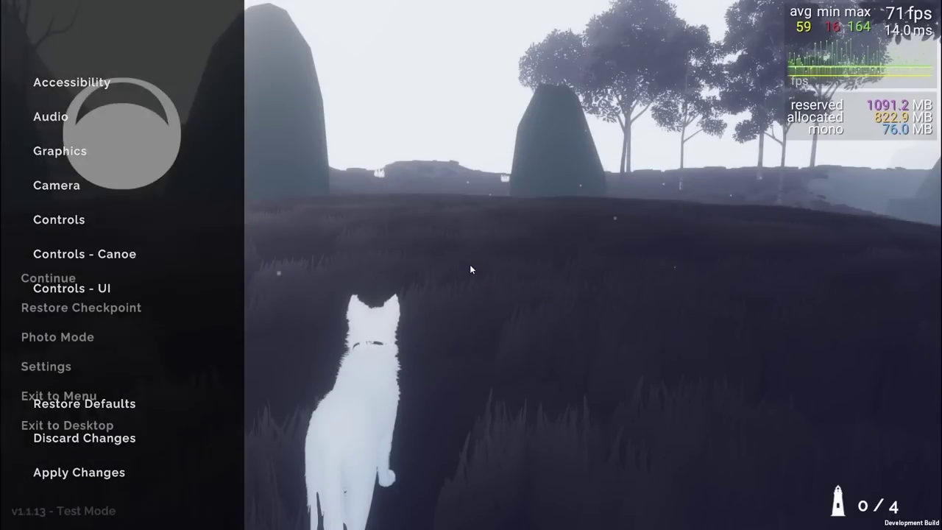
- Resume the game and walk the cat through the grass
key(Escape)
key(a)
key(w)
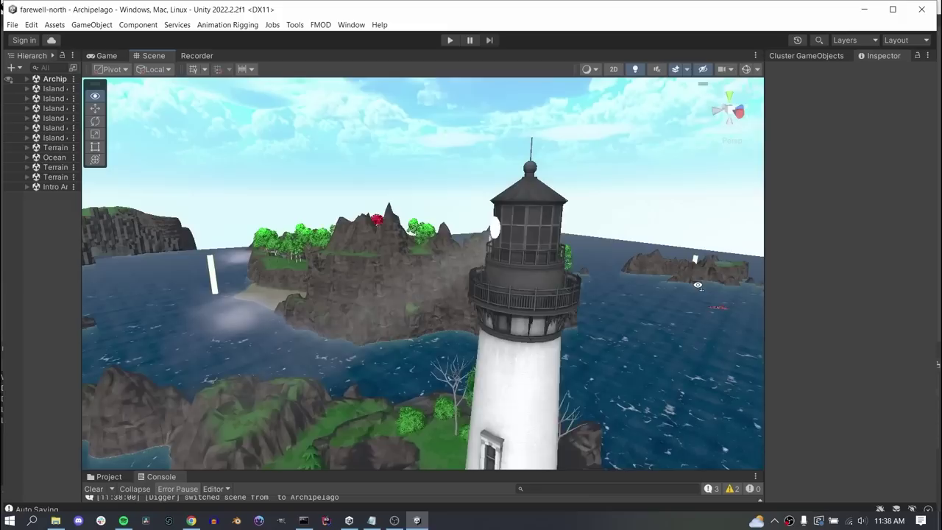
- Fly the Scene camera past the lighthouse and over the island toward the red tree
key(w)
key(d)
right_drag(697, 286, 502, 294)
key(w)
key(w)
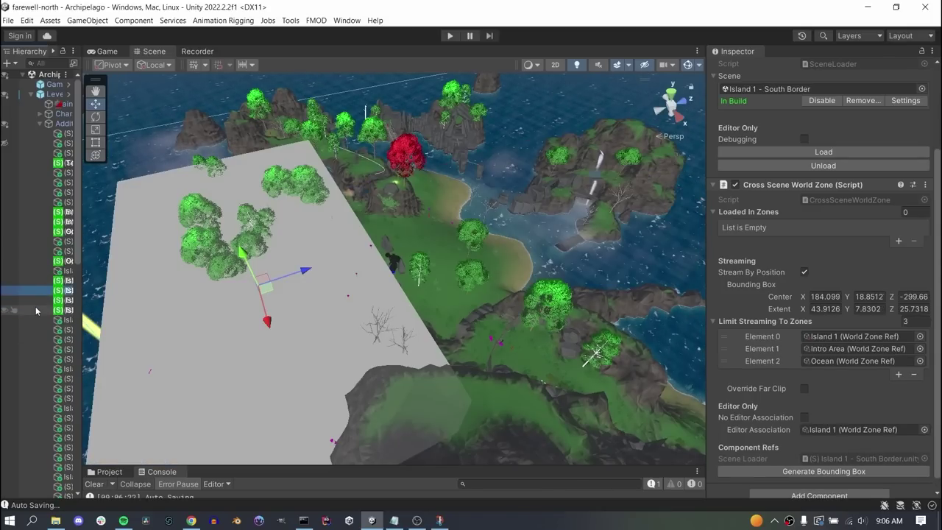
- Select the Island 1 - East Border and West Border loaders to view their bounding boxes
click(33, 299)
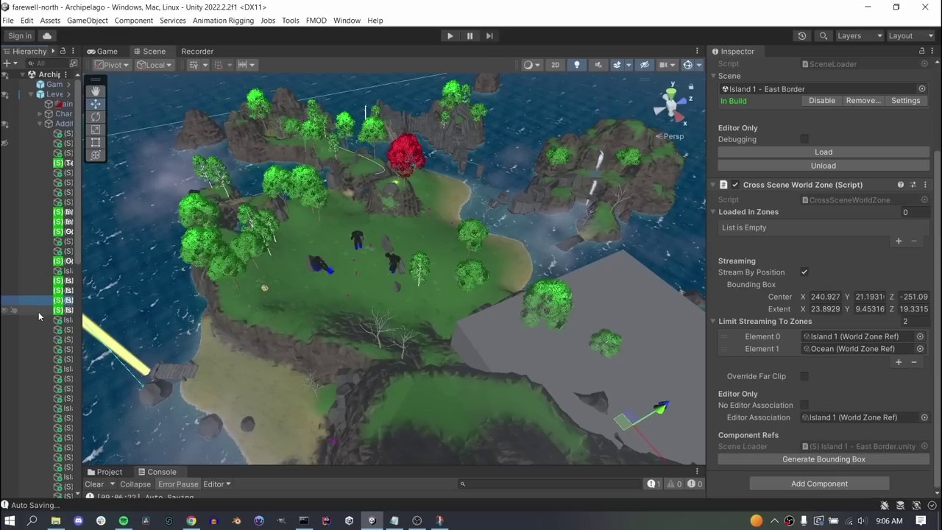
click(39, 310)
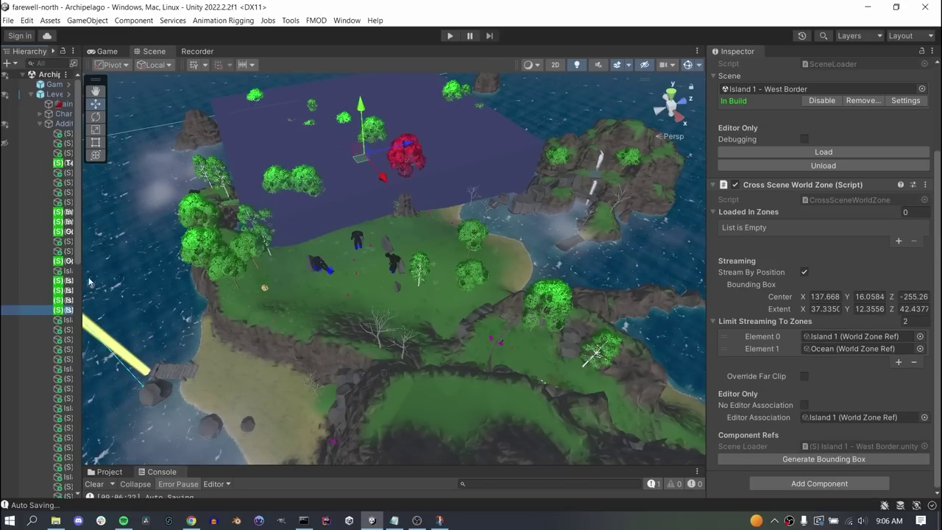
drag(936, 227, 936, 189)
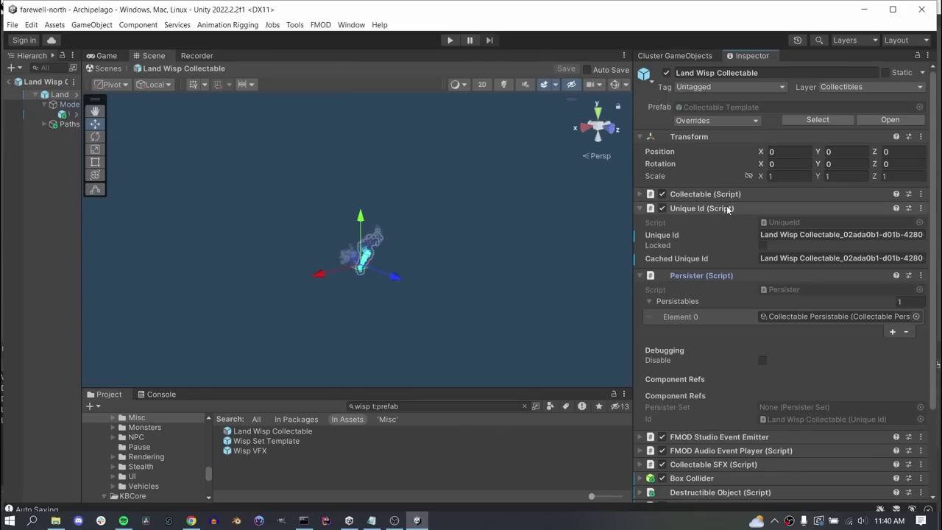
- Collapse Unique Id and Persister, widen the Hierarchy, maximise the editor, then re-expand Unique Id
click(728, 209)
click(712, 222)
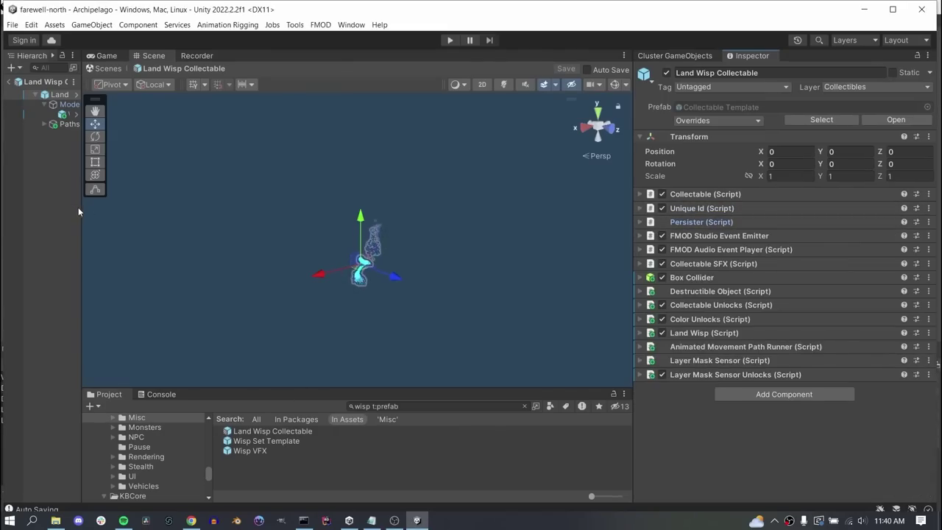
drag(80, 207, 109, 209)
click(892, 10)
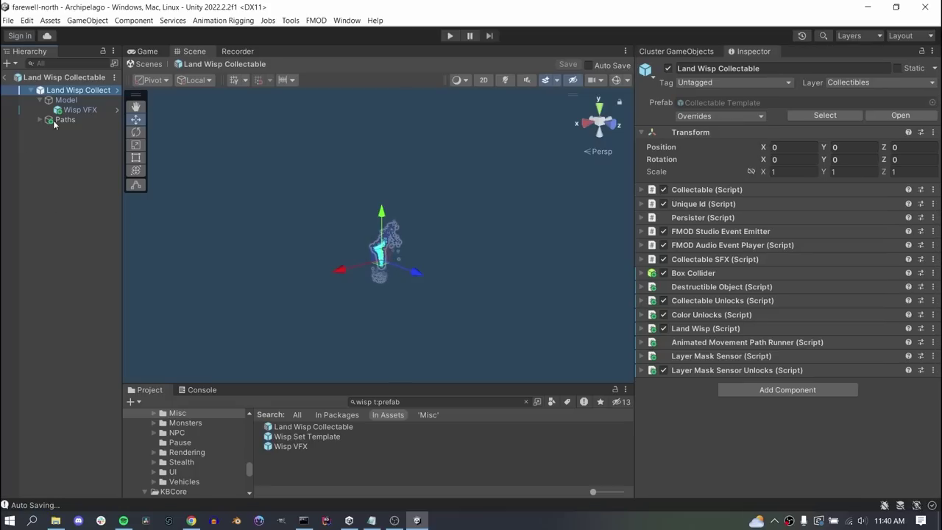
click(696, 207)
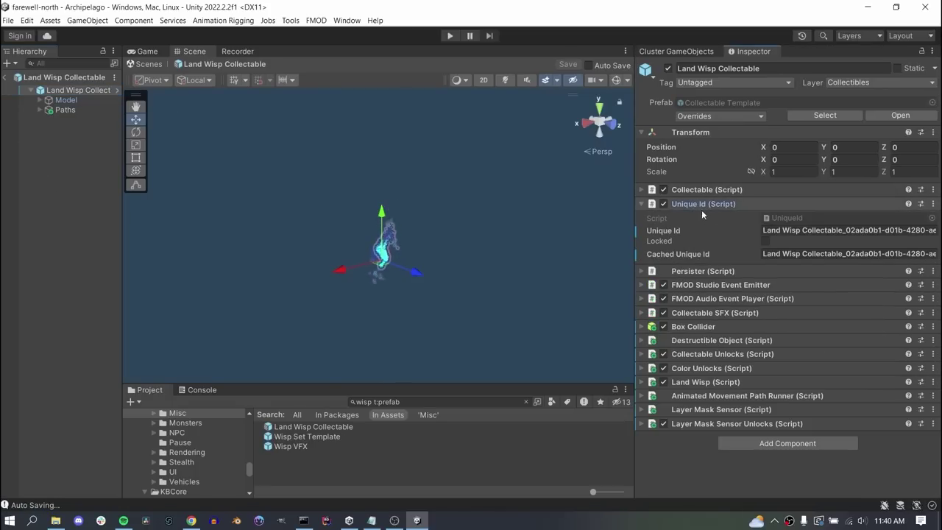
- Expand the Land Wisp Collectable's Persister component in the Inspector
click(715, 272)
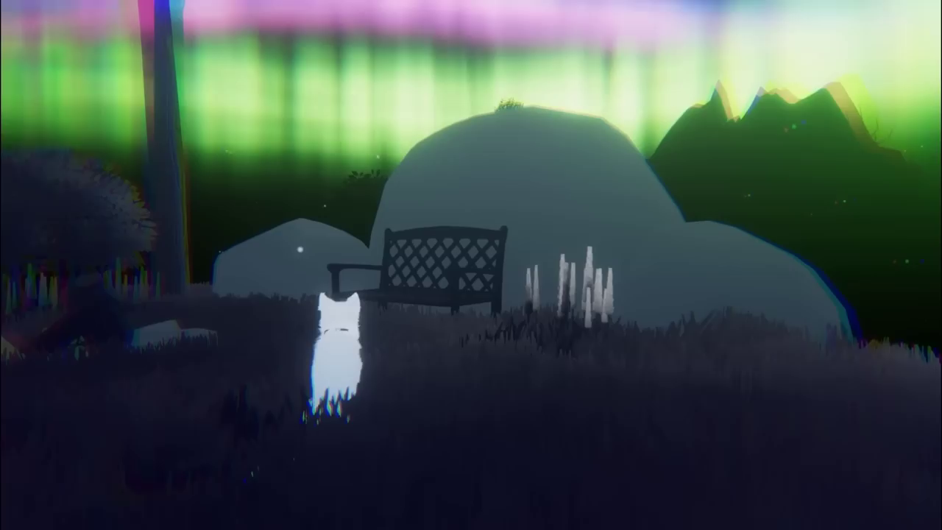